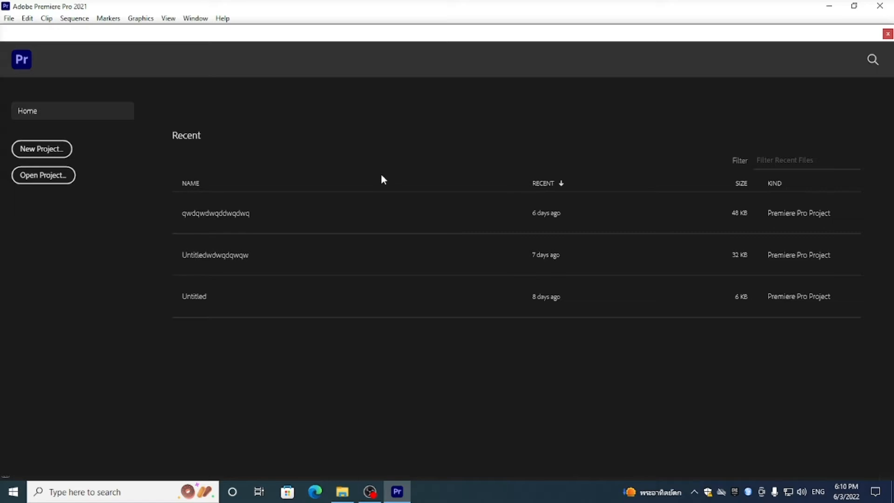
Create a new project named "jmkjjml,km" with the default settings.
click(42, 149)
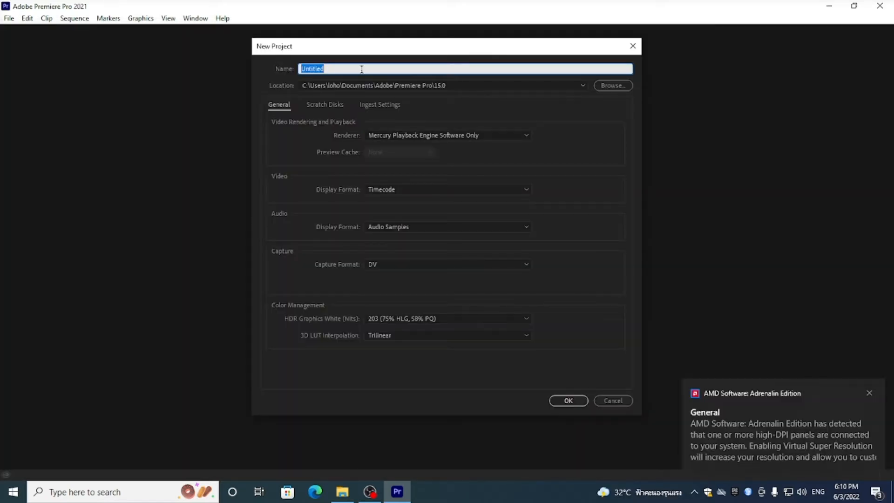
text(jmkjjml,km)
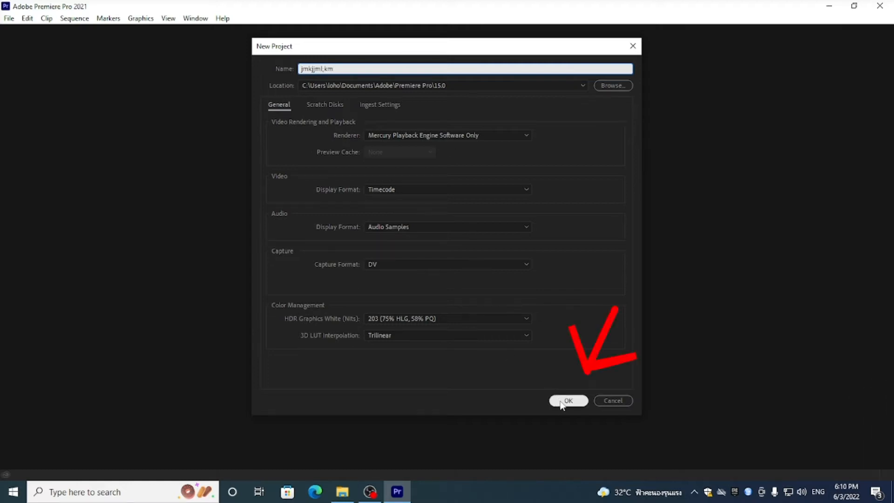
click(579, 400)
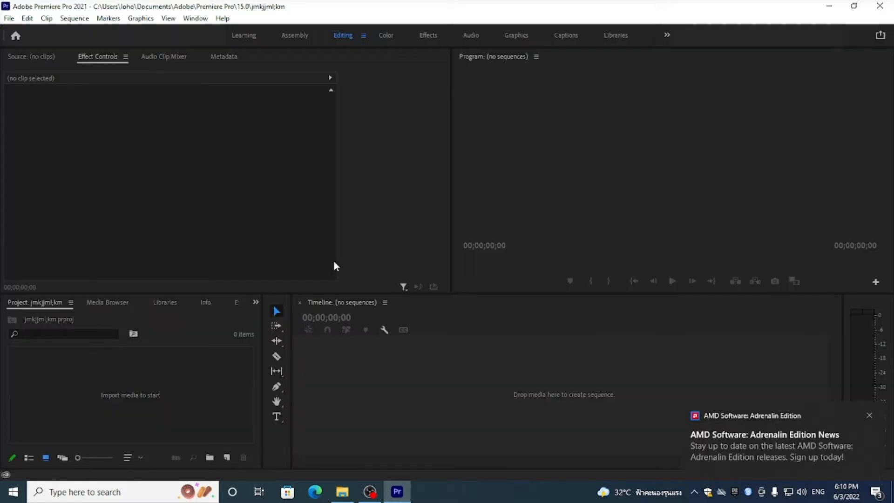
Import the video file Sequence 01.mp4 into the project.
click(10, 18)
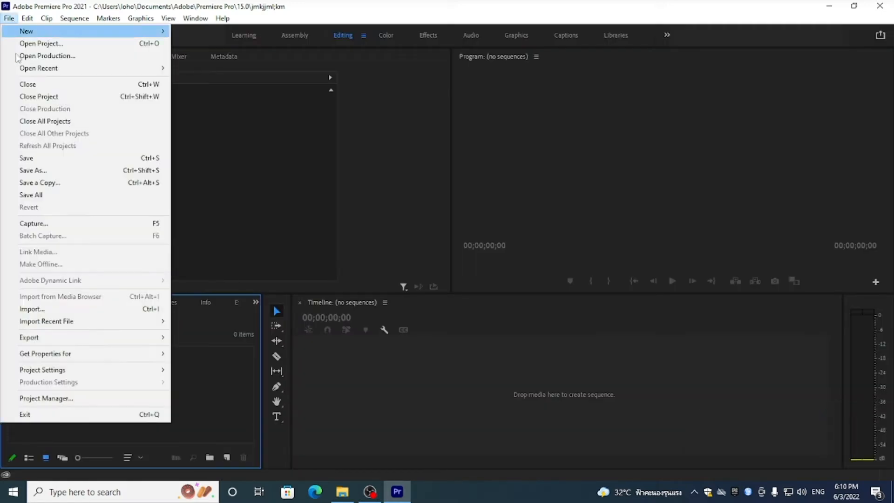
click(139, 314)
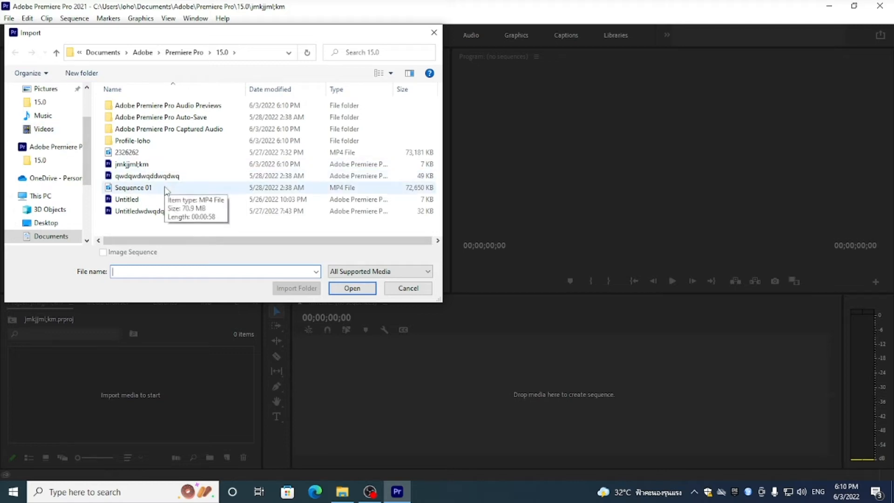
scroll(38, 177, up, 2)
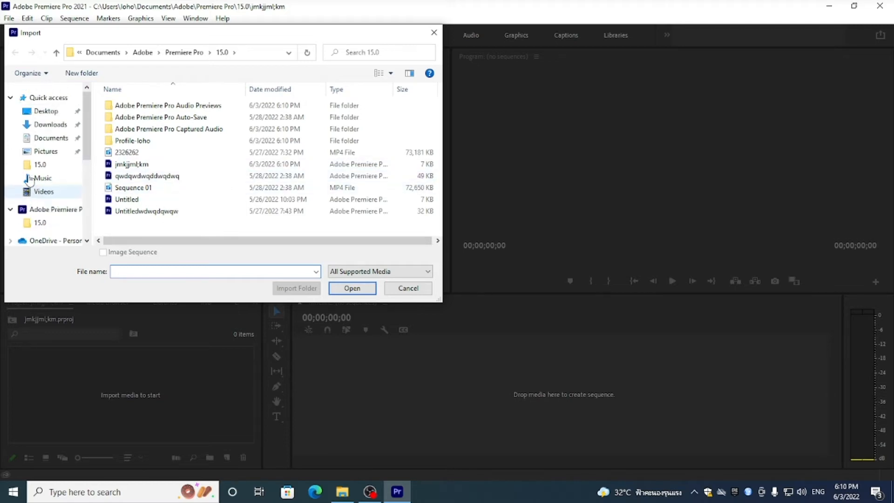
double_click(138, 186)
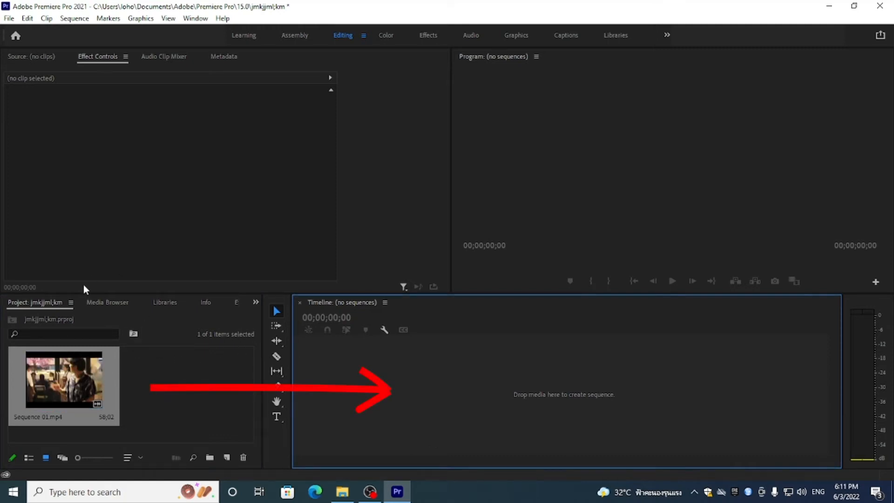
Create Sequence 01 with the DV - NTSC Standard 48kHz preset and place Sequence 01.mp4 at its start on tracks V2 and A2.
mouse_move(86, 380)
mouse_down()
mouse_move(355, 373)
mouse_move(223, 427)
mouse_move(230, 460)
mouse_up()
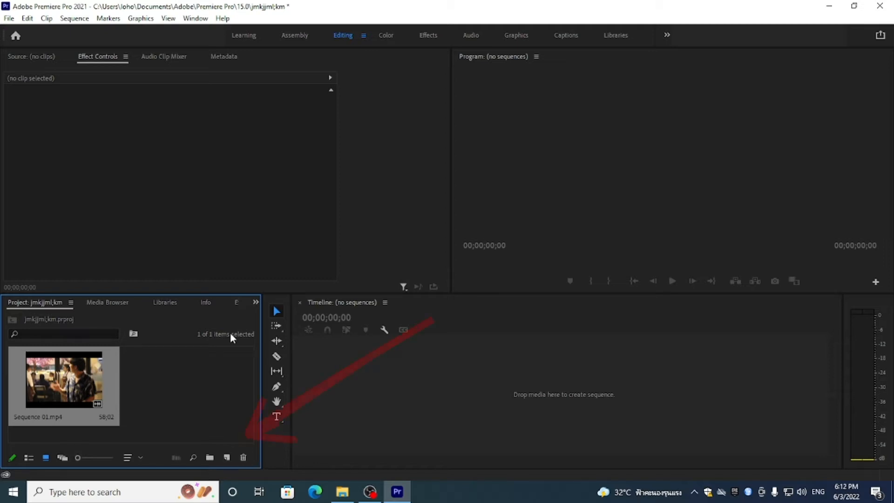
click(226, 458)
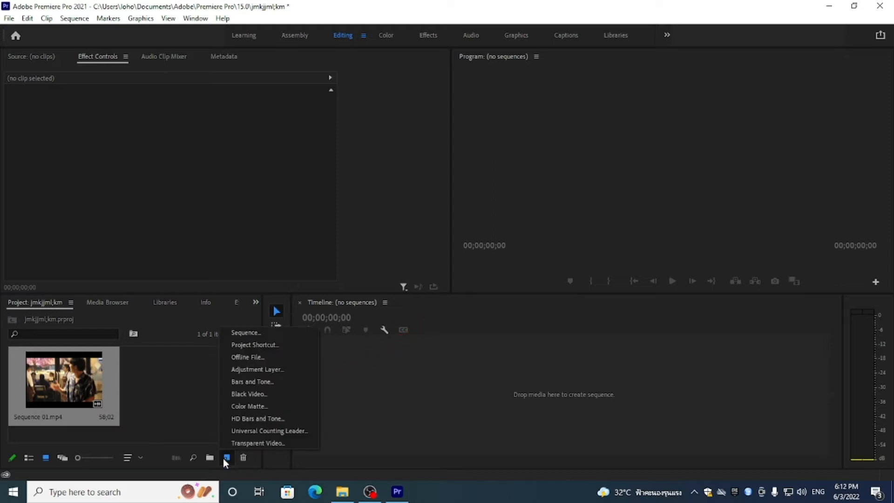
click(246, 333)
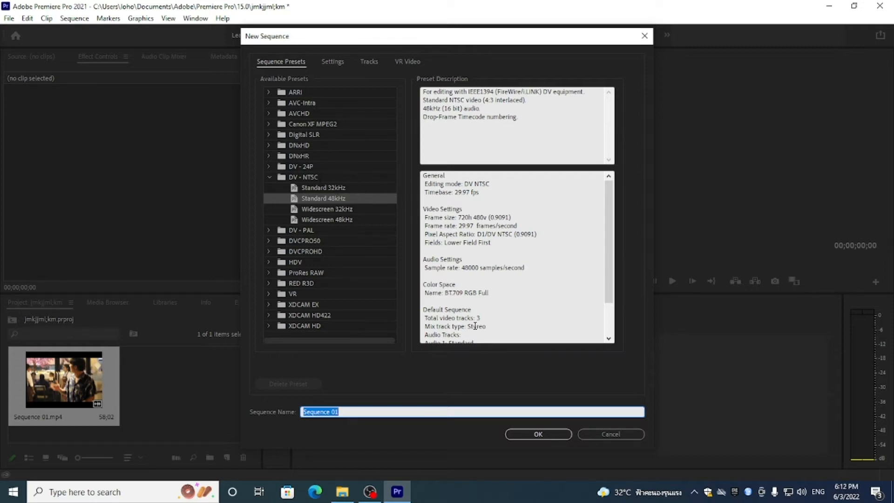
scroll(495, 294, down, 2)
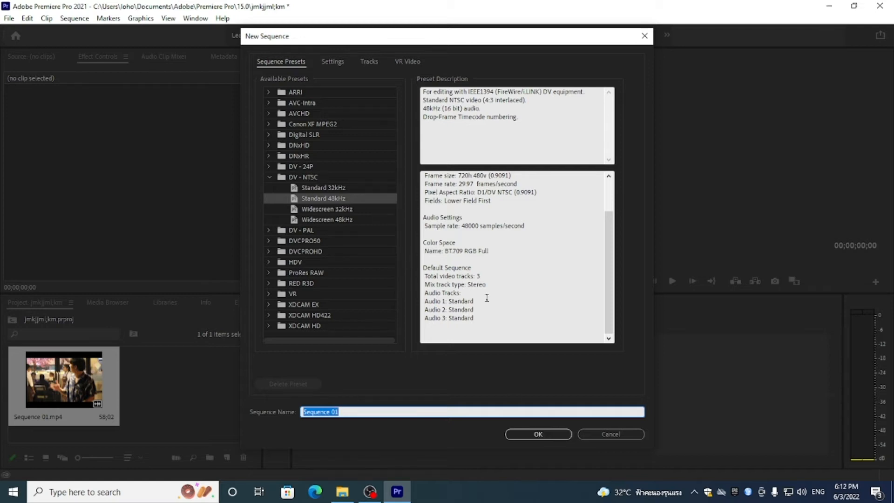
click(535, 435)
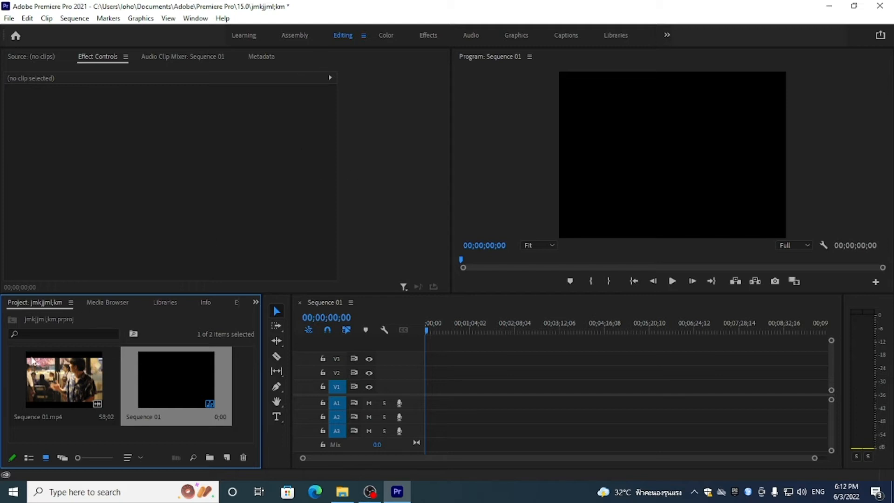
drag(62, 395, 429, 372)
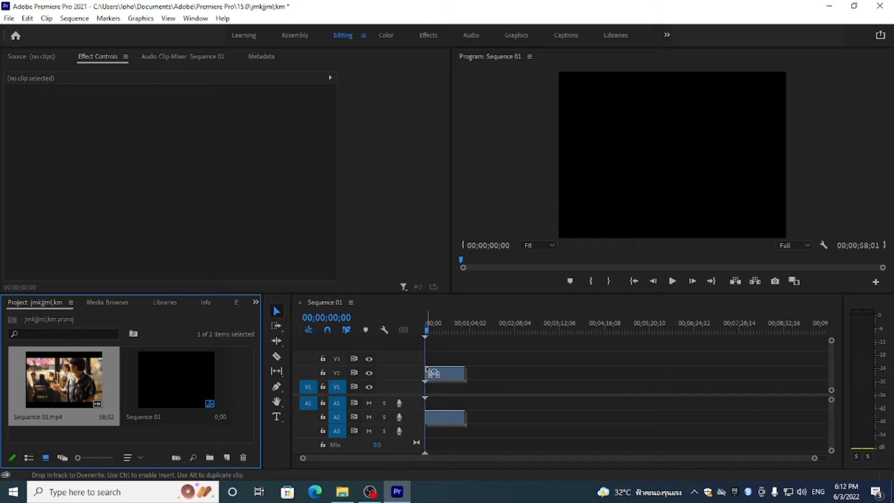
drag(429, 372, 429, 371)
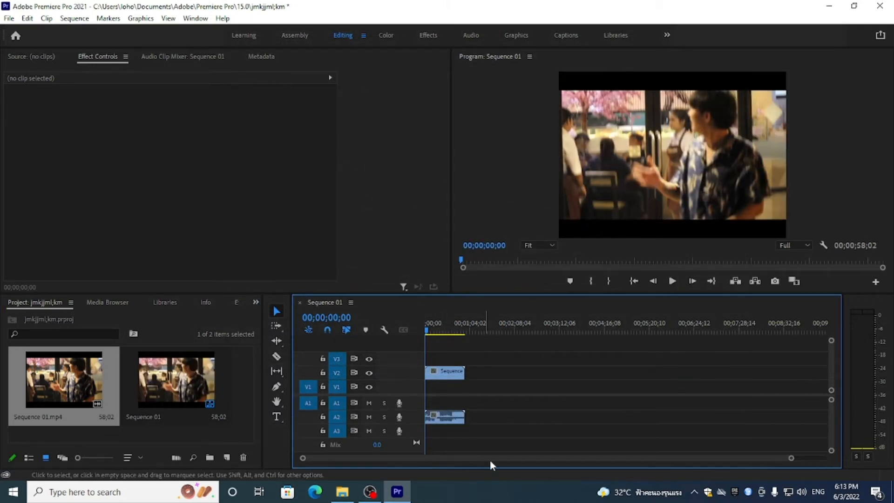
Create a legacy title named "japane" at 720 by 480 and start a text object near the middle of its frame.
click(10, 19)
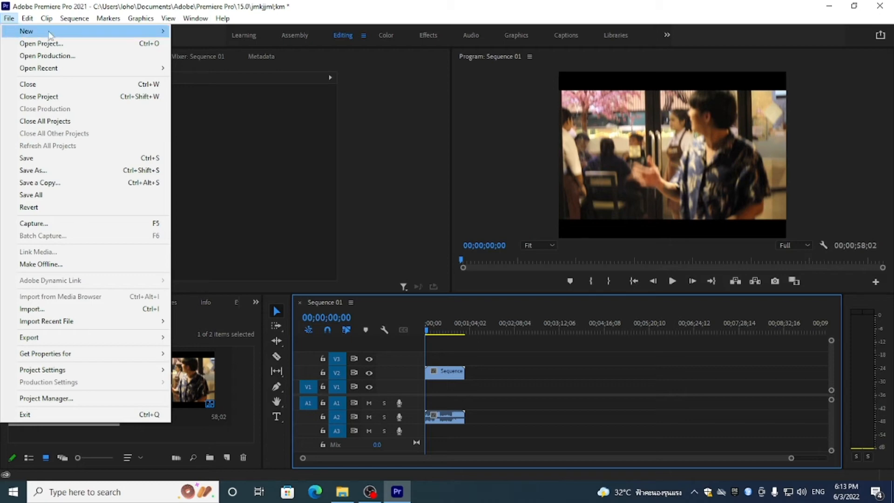
mouse_move(91, 33)
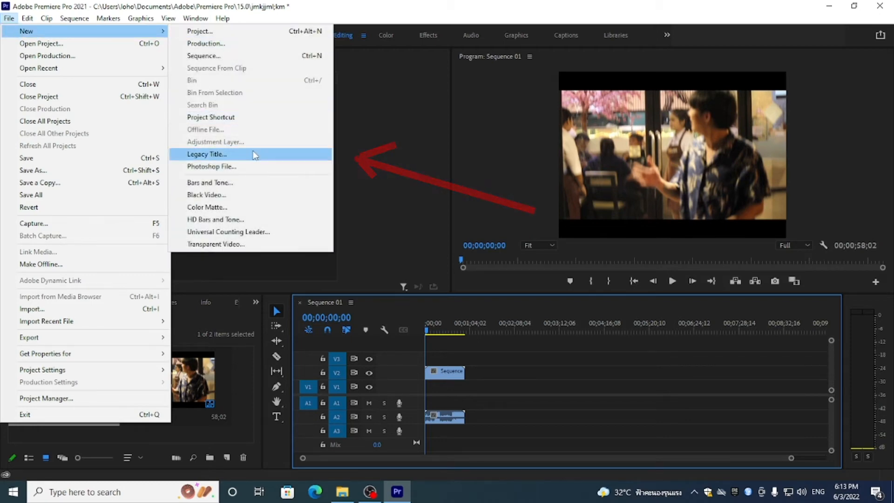
click(253, 151)
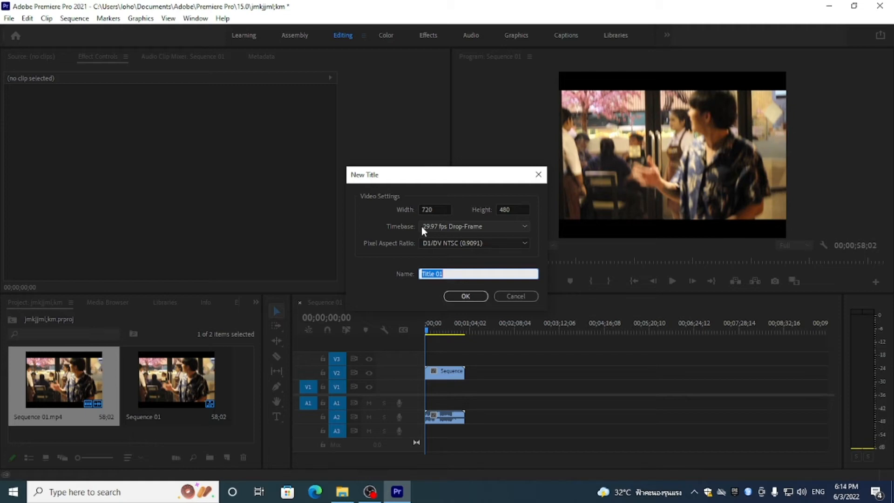
key(BackSpace)
click(466, 296)
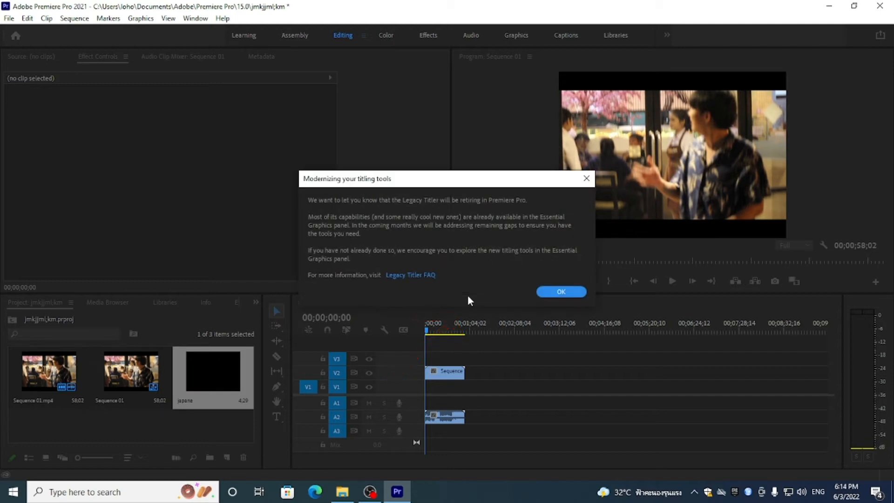
click(554, 293)
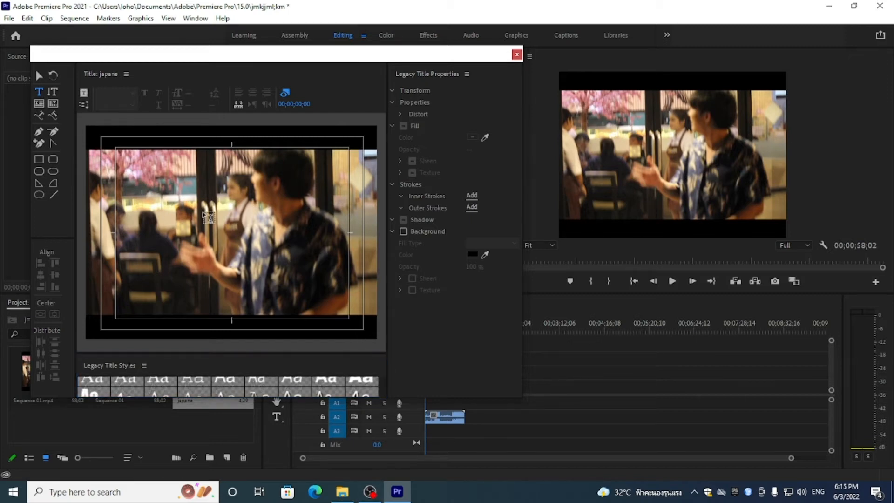
click(184, 227)
text(dwd)
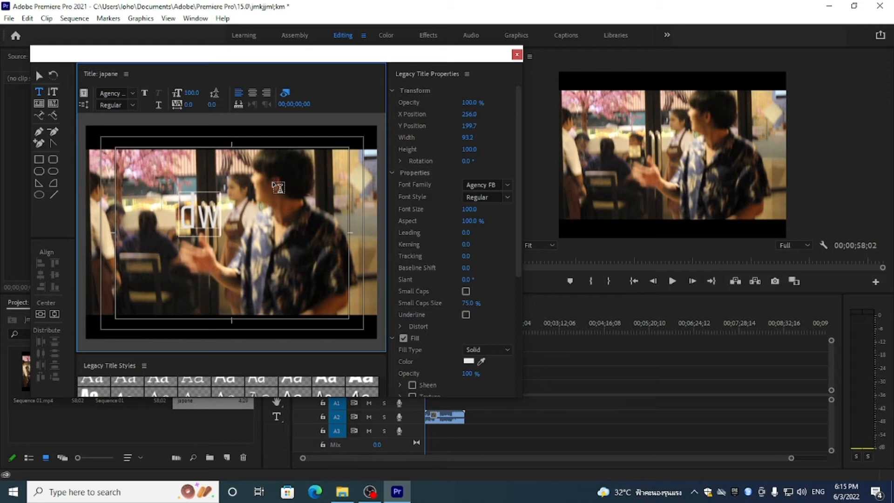
key(BackSpace)
key(BackSpace)
key(BackSpace)
text(d)
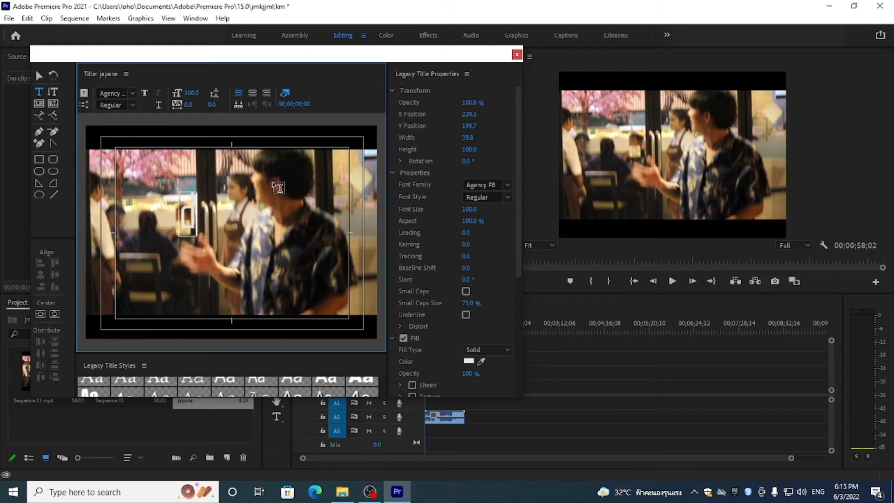
key(BackSpace)
key(grave)
text(□□)
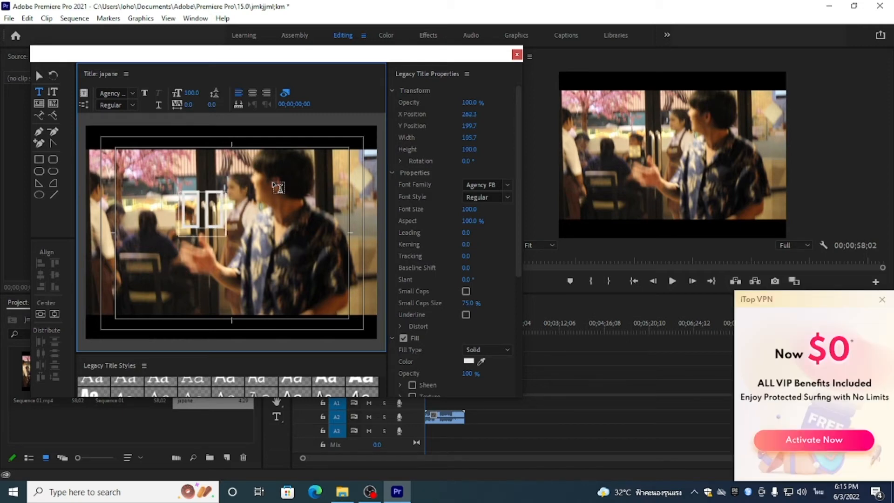
key(BackSpace)
key(BackSpace)
key(grave)
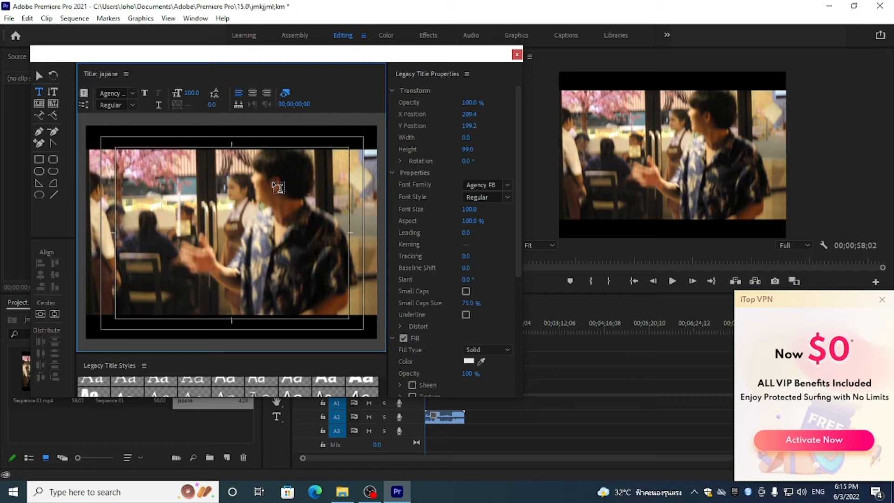
Enter the text "sawasdee" in the title's text object.
text(sawasdee)
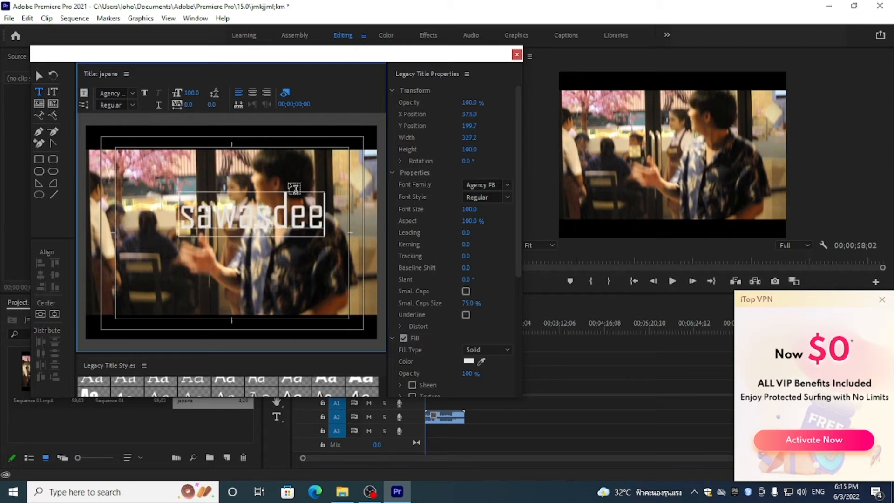
click(185, 210)
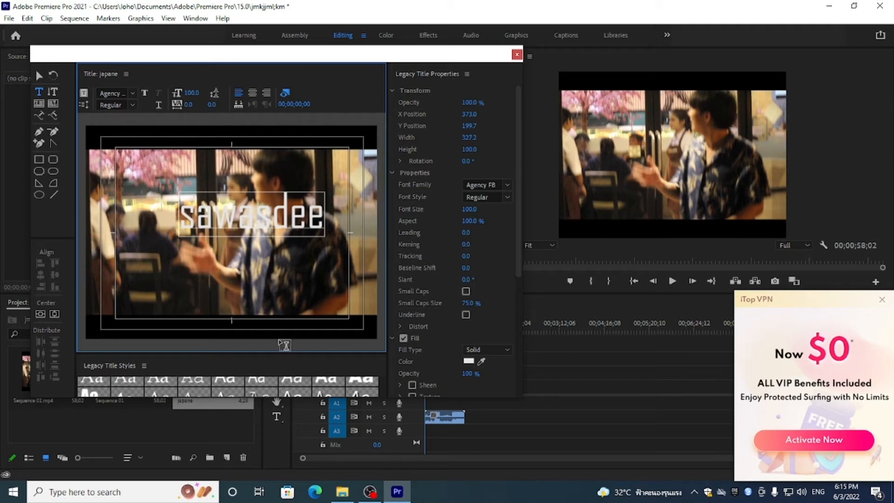
Widen the title window, move it higher, and apply the shadowed Arial Black title style to the sawasdee text.
scroll(289, 387, down, 1)
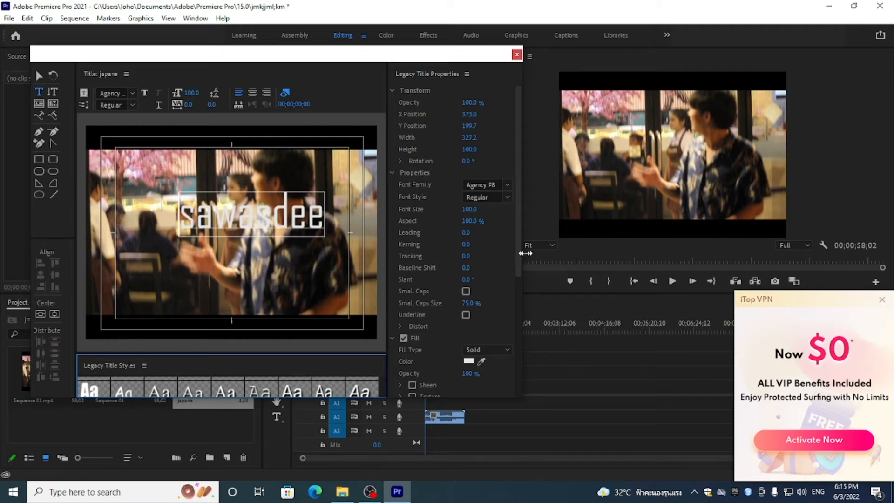
drag(524, 256, 661, 256)
drag(427, 45, 438, 8)
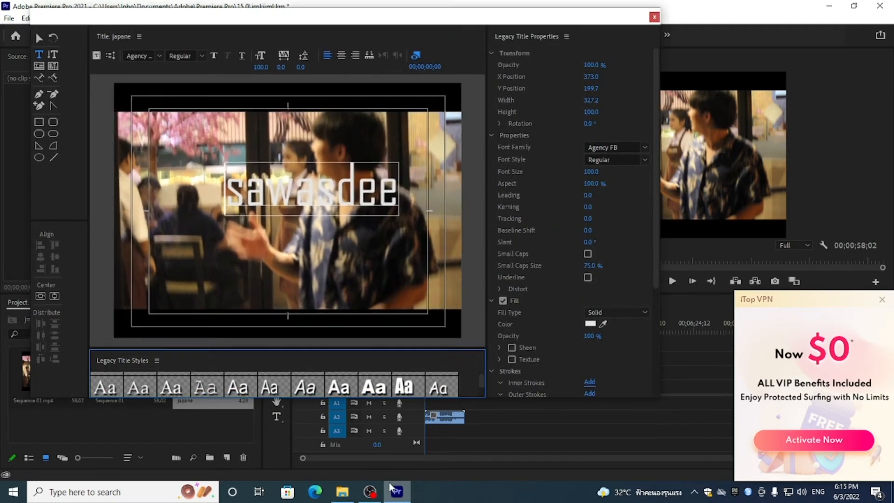
click(378, 388)
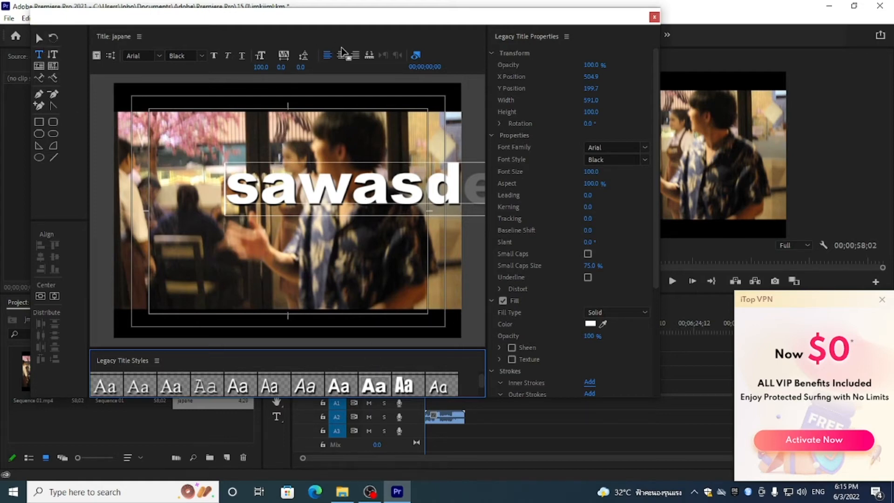
Try centre alignment on the title text, return it to left alignment, and make it bold.
click(340, 56)
click(330, 56)
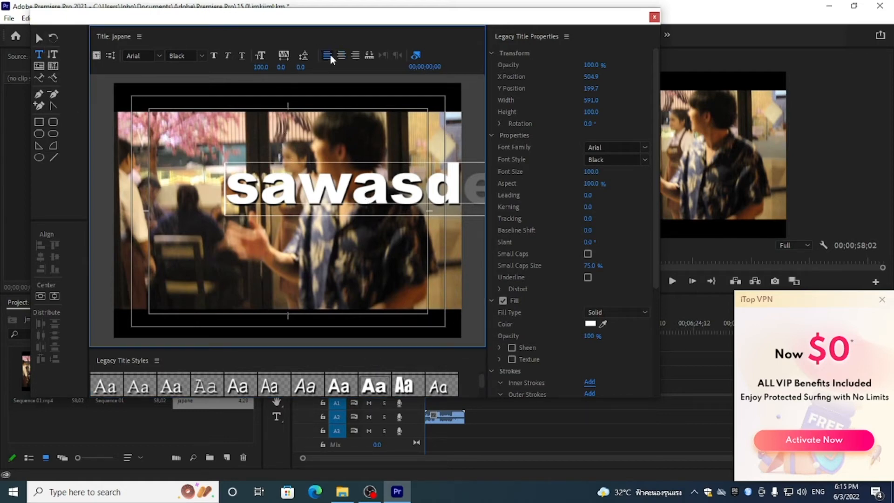
click(214, 56)
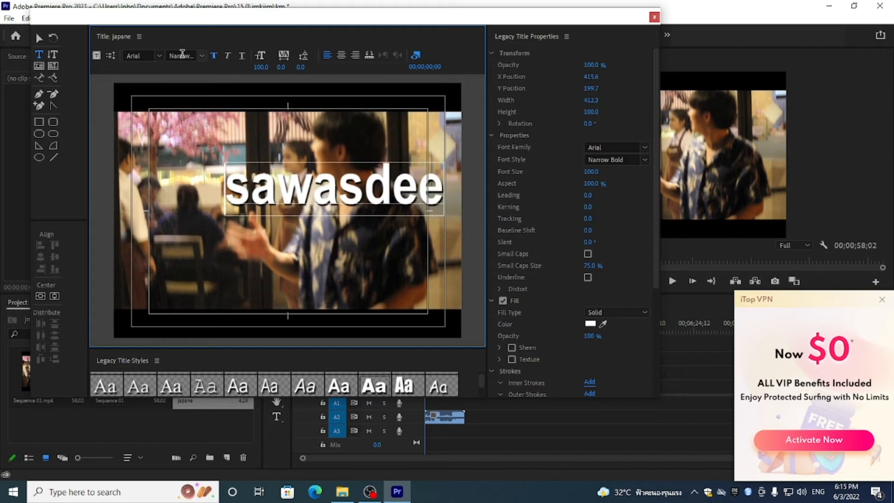
Change the font family of the sawasdee text to Lucida Sans Unicode.
click(150, 57)
scroll(180, 156, down, 10)
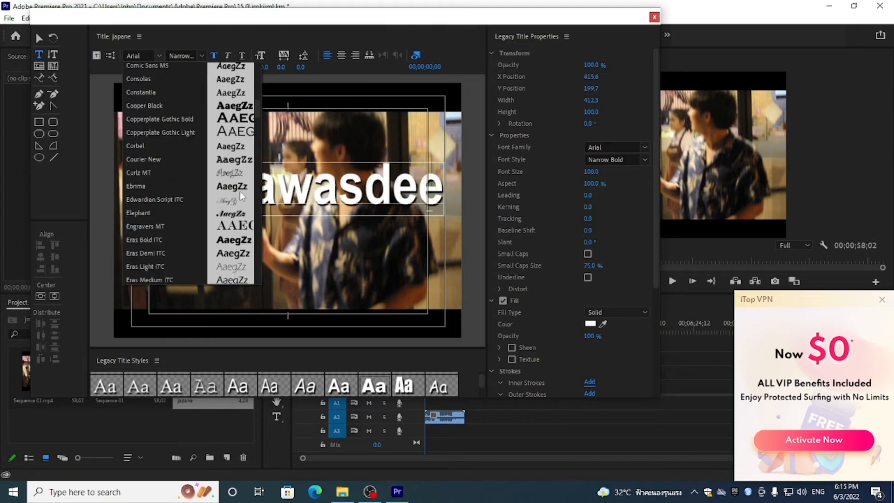
scroll(191, 232, down, 4)
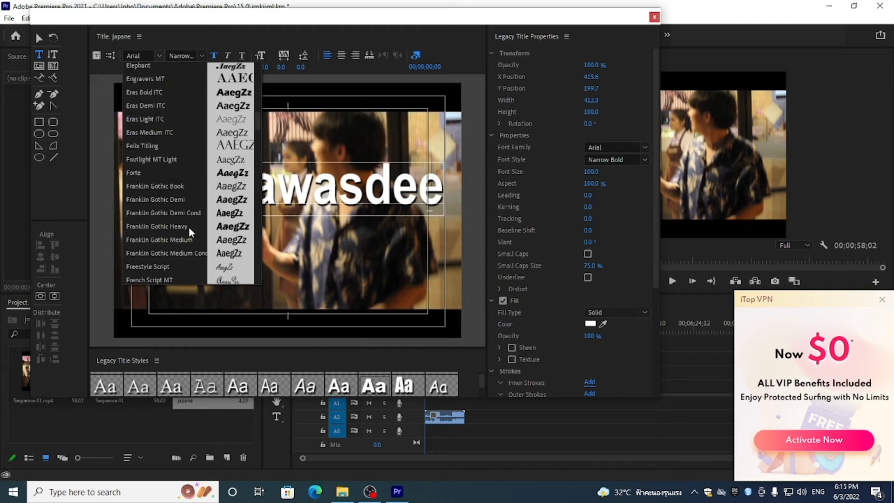
scroll(189, 227, down, 12)
click(185, 189)
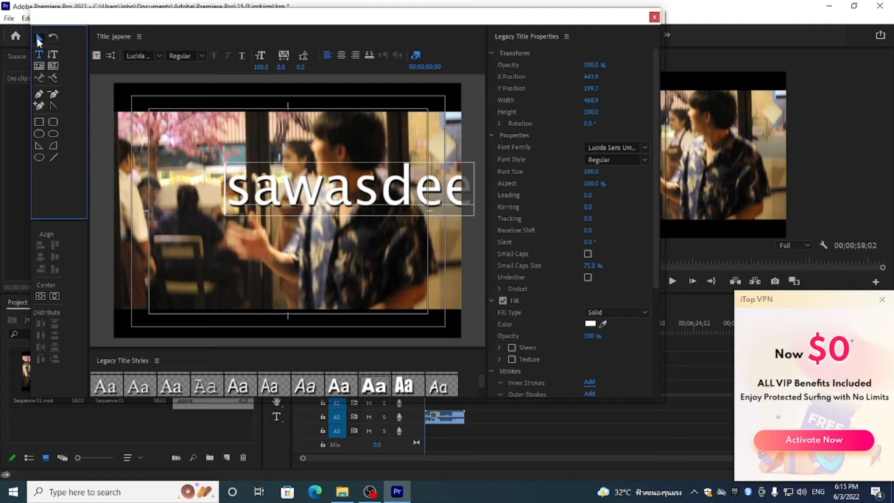
Move the sawasdee text to the lower middle of the frame, at about X 331 and Y 327, and reactivate the Type tool.
click(39, 39)
drag(349, 190, 290, 259)
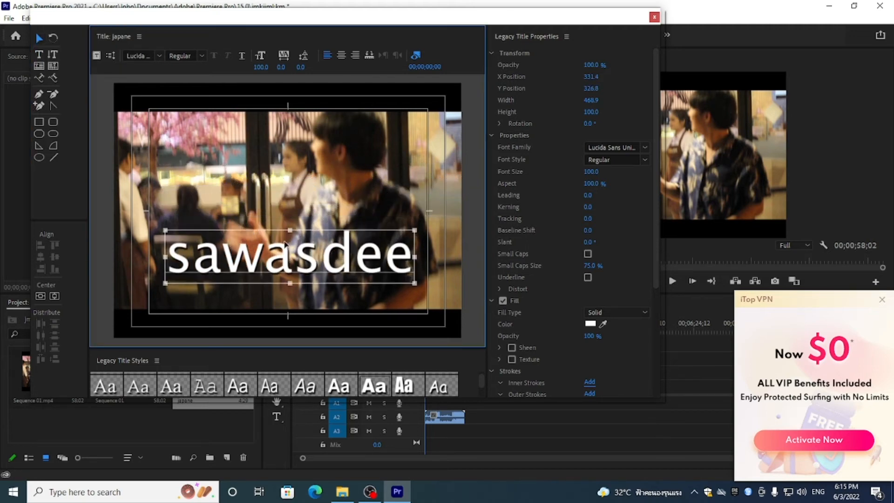
click(43, 54)
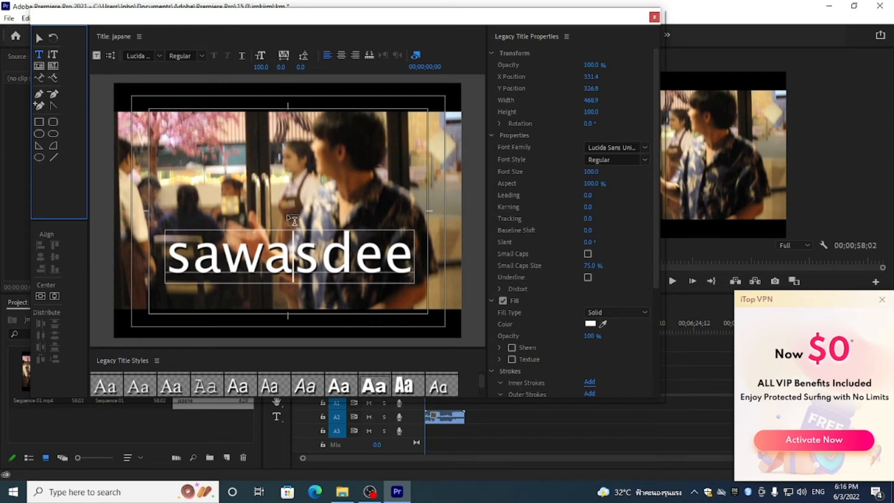
Try underlining the sawasdee text, remove the underline again, and centre-align the text.
click(241, 56)
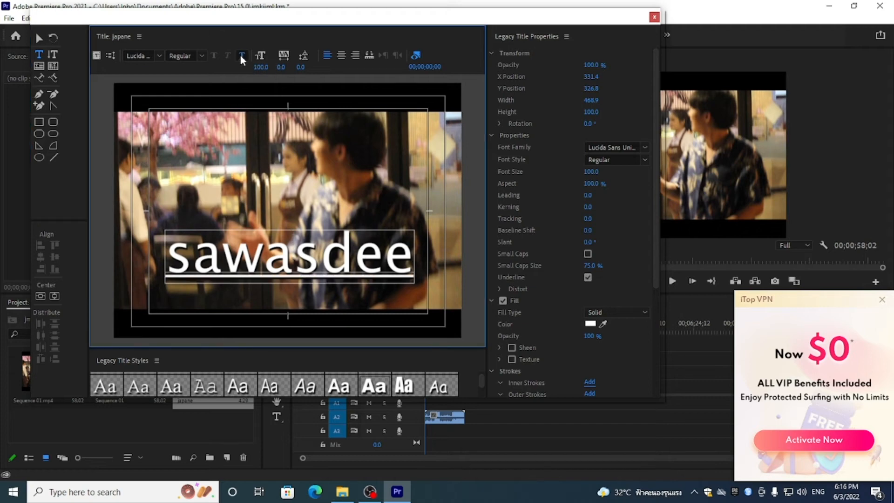
click(244, 59)
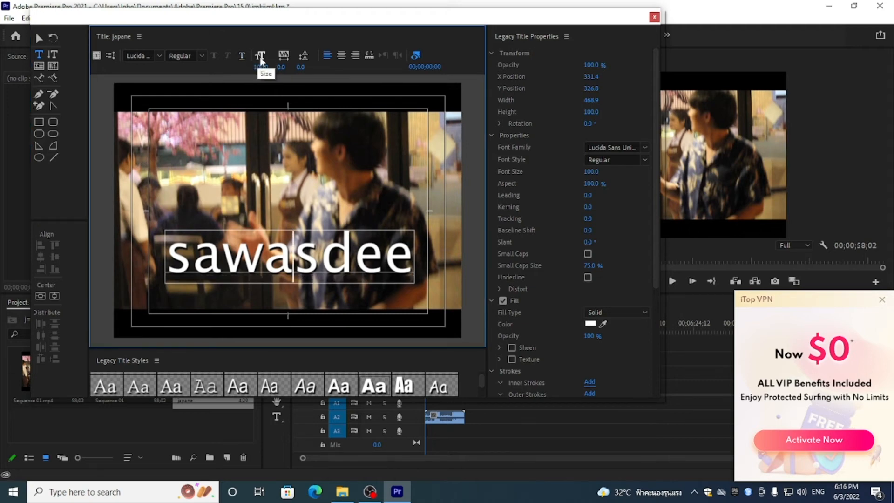
click(352, 57)
click(339, 58)
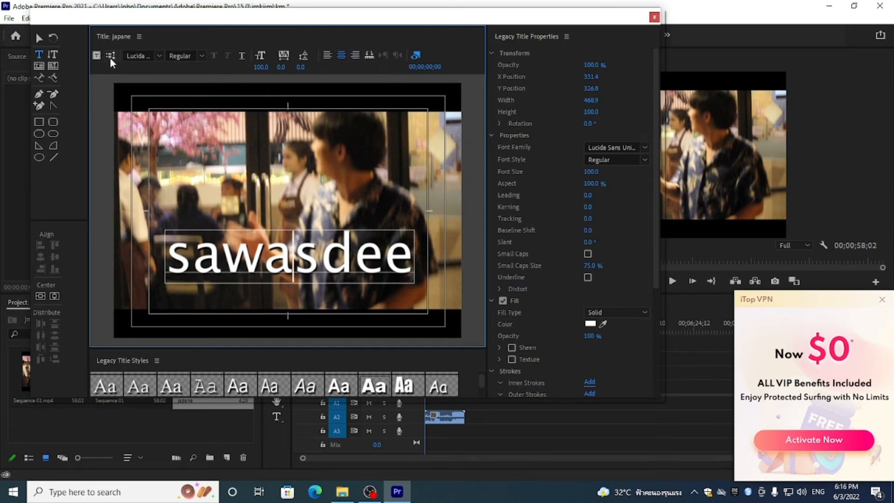
Enable the Texture option of the text's fill, and toggle its shadow off and back on.
scroll(654, 256, down, 1)
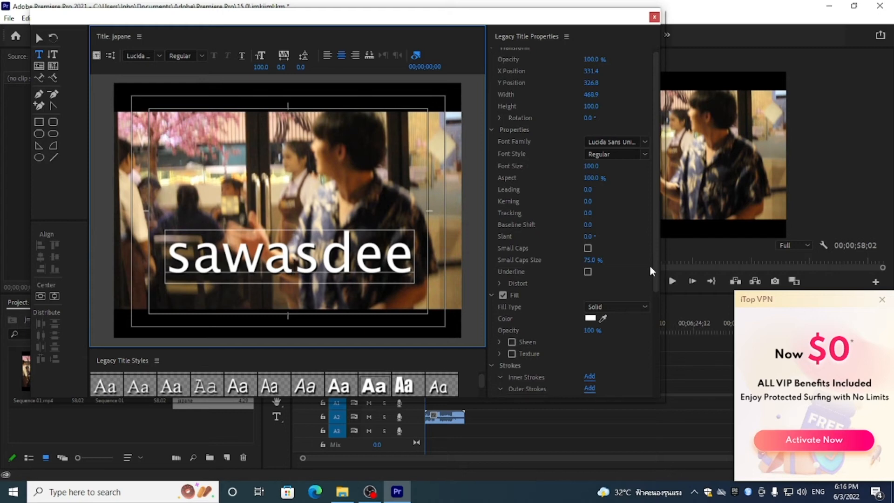
drag(654, 251, 647, 341)
click(512, 216)
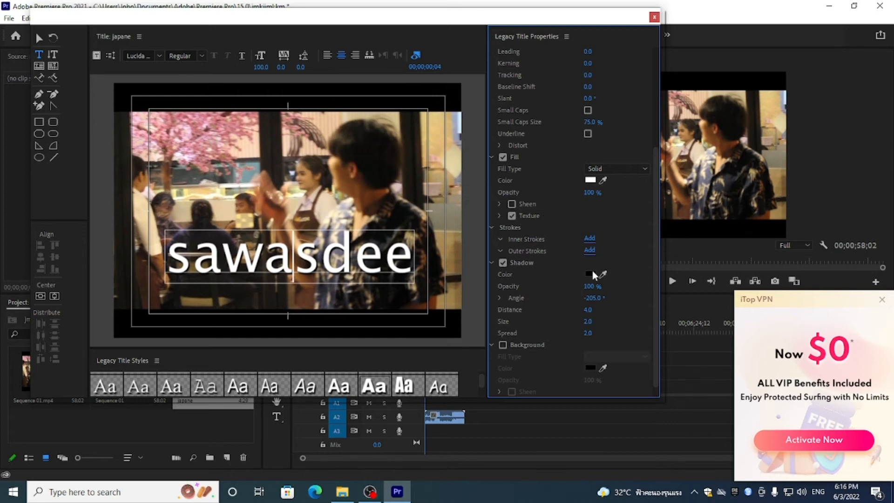
click(502, 262)
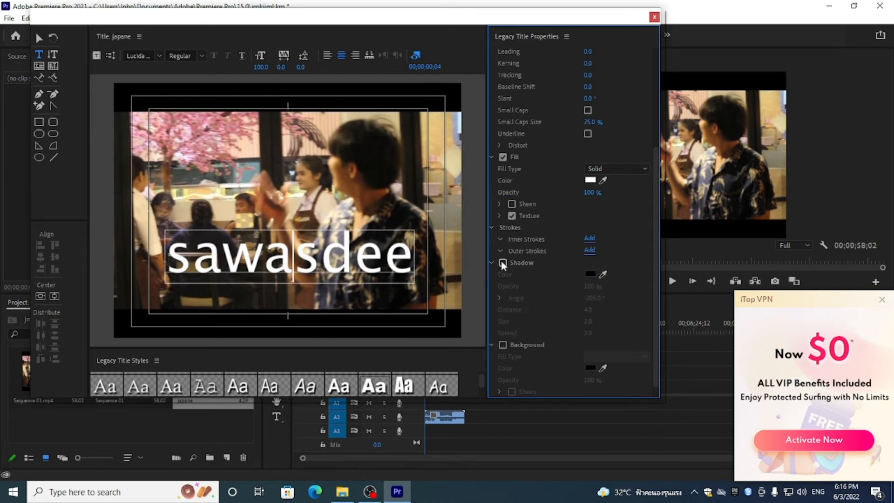
click(502, 263)
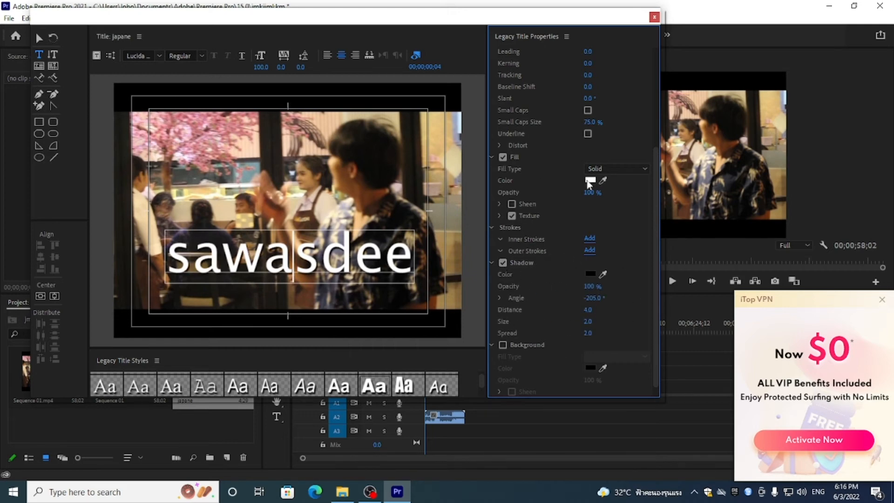
Sample a dark fill colour for the sawasdee text with the eyedropper.
scroll(589, 184, up, 3)
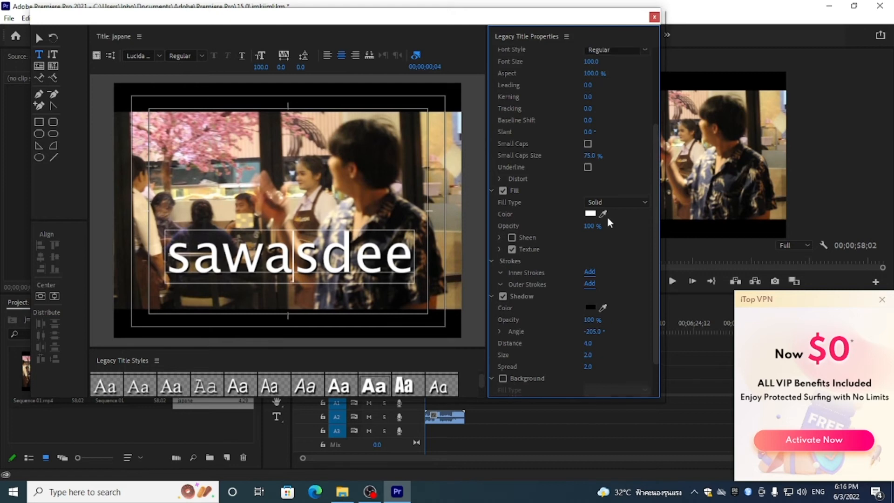
scroll(609, 223, up, 1)
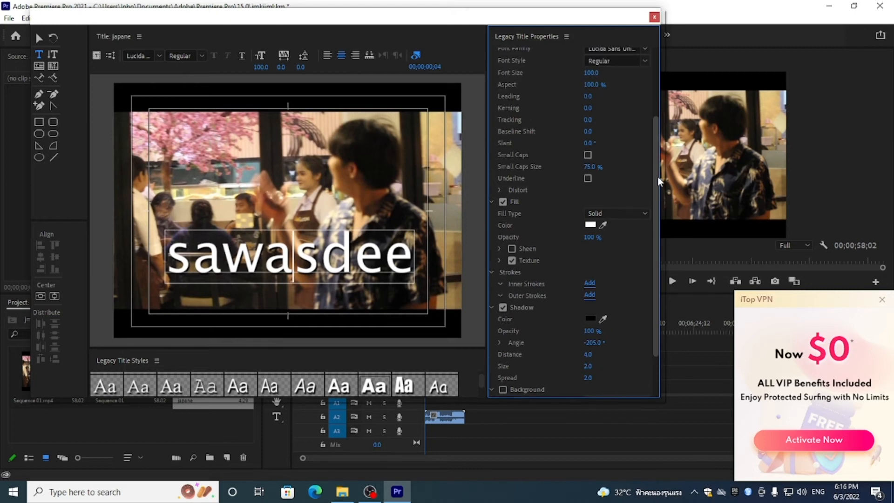
scroll(610, 153, up, 9)
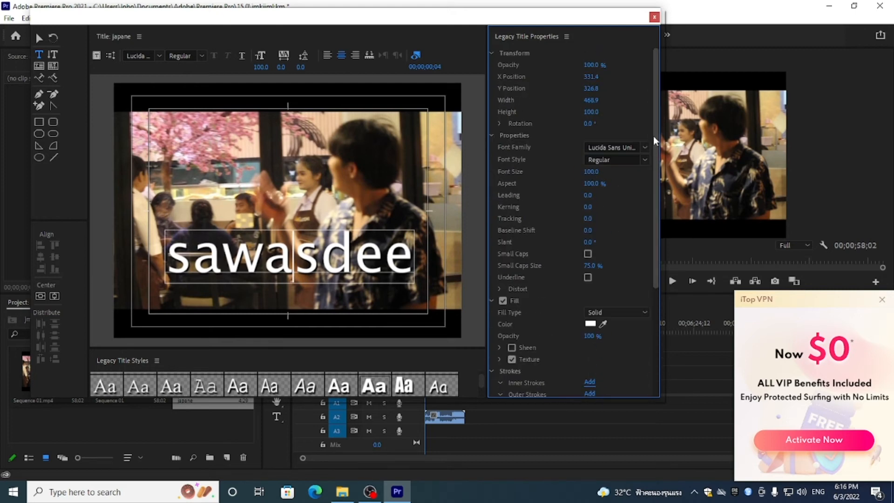
click(603, 325)
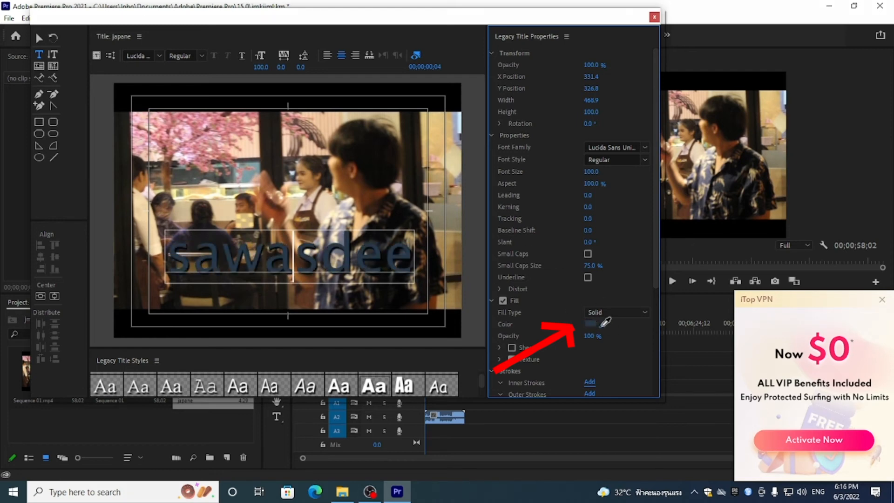
click(596, 327)
Set the fill colour of the sawasdee text to dark olive, 4C4107, in the Color Picker.
click(591, 324)
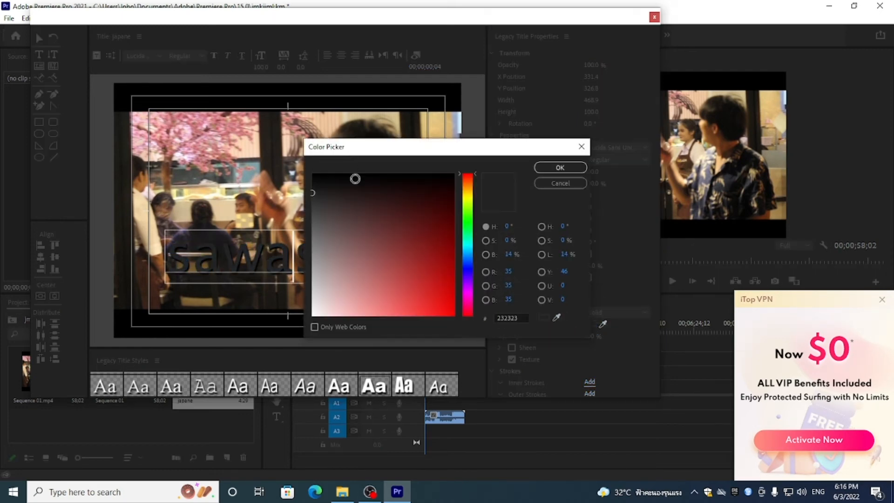
drag(411, 152, 658, 97)
drag(673, 141, 689, 159)
click(722, 140)
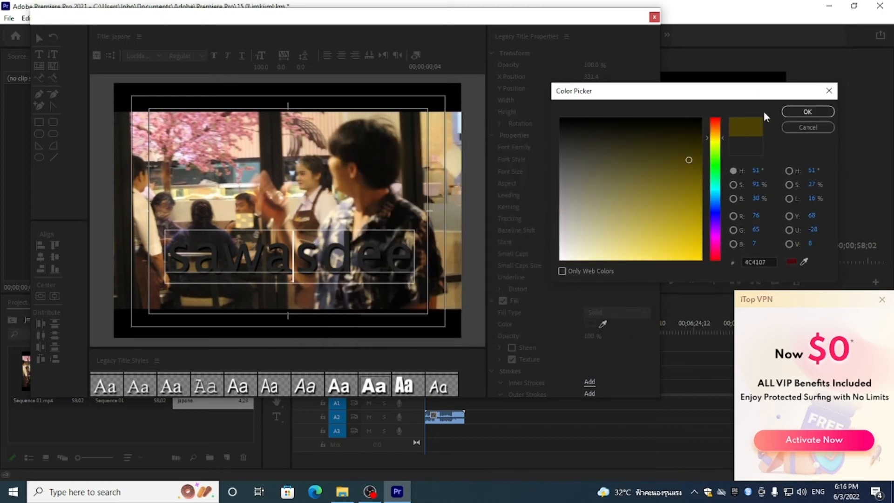
click(807, 112)
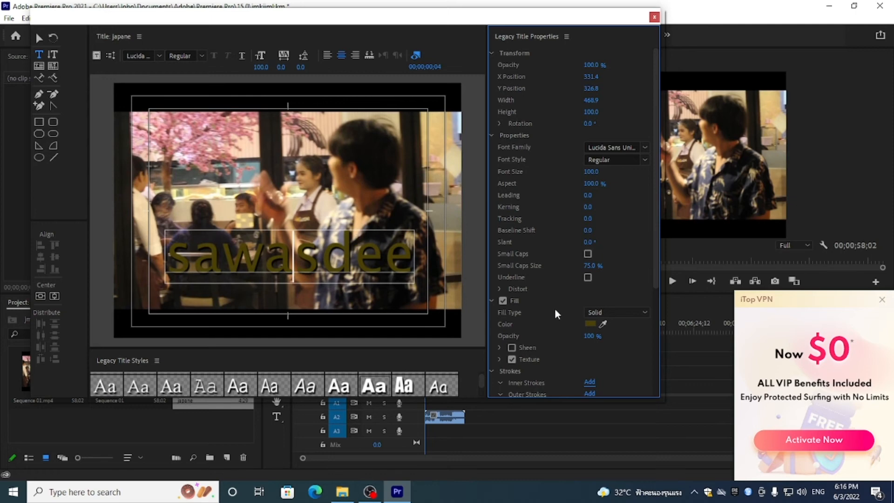
Keep the Solid fill type and change the fill colour of the sawasdee text to a pale beige.
click(602, 315)
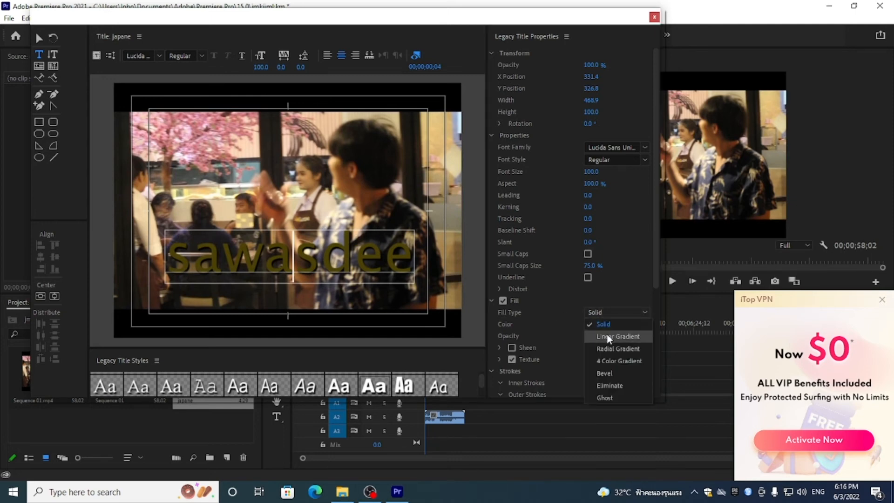
click(603, 325)
click(591, 324)
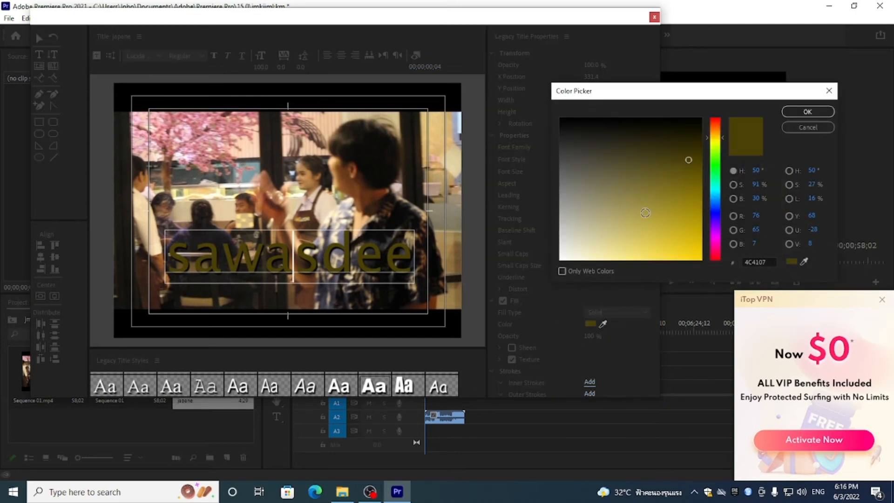
drag(645, 213, 578, 224)
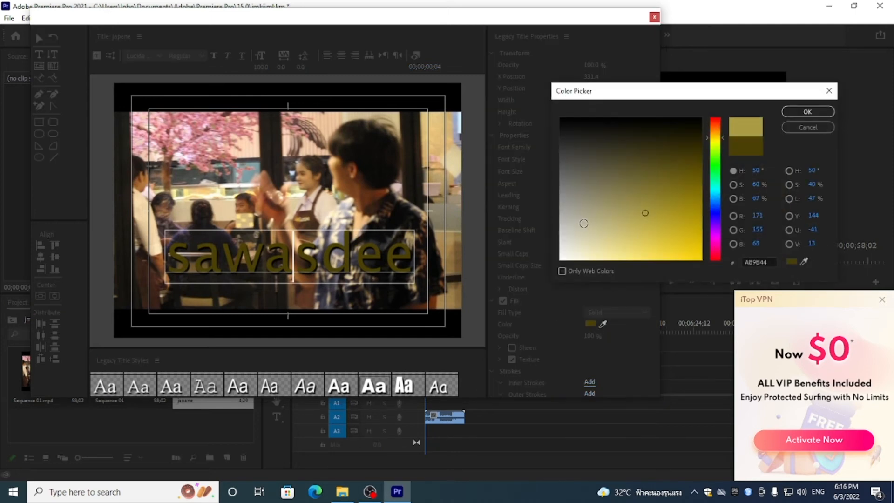
click(797, 113)
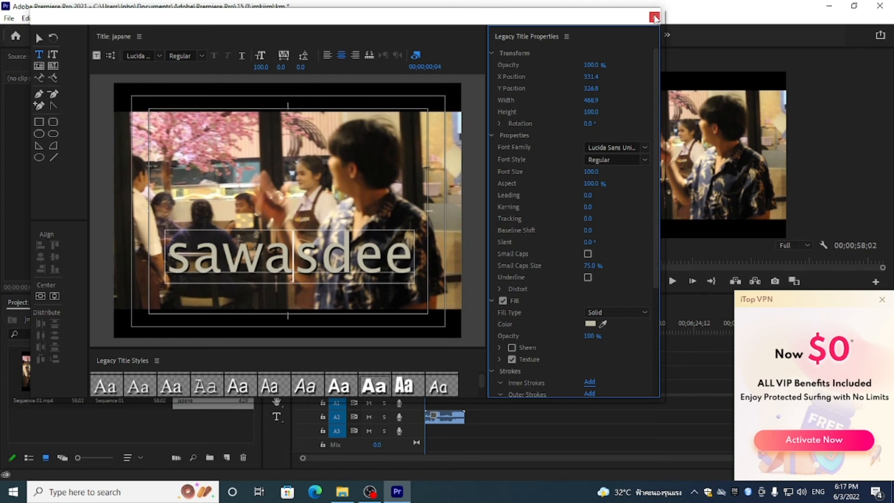
Apply the bold Impact title style to the sawasdee text, set its fill colour to dark red, and close the title window.
click(406, 385)
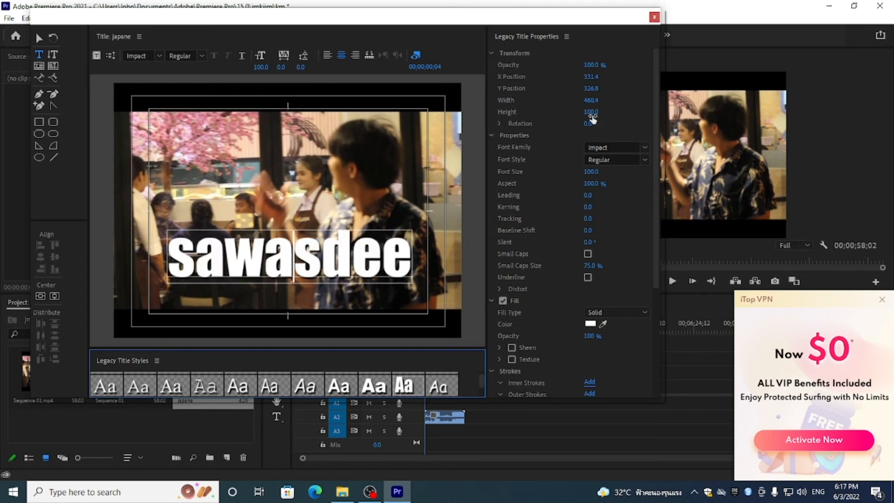
click(590, 324)
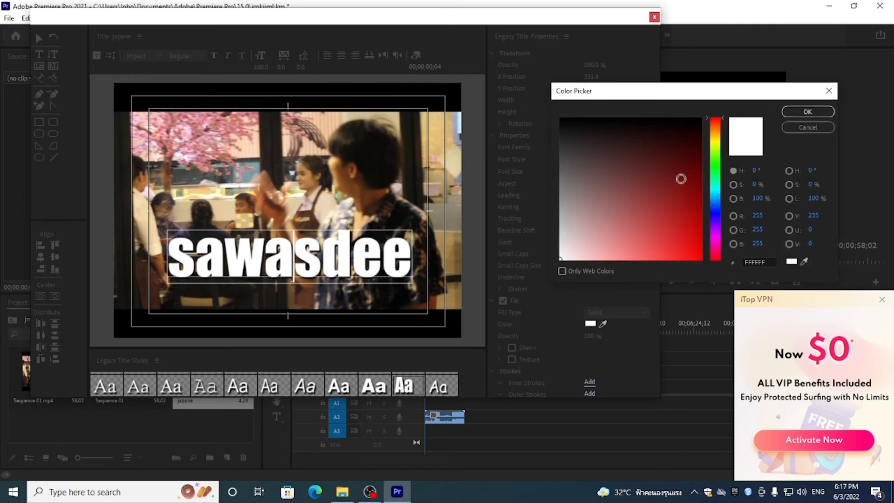
click(683, 150)
click(677, 193)
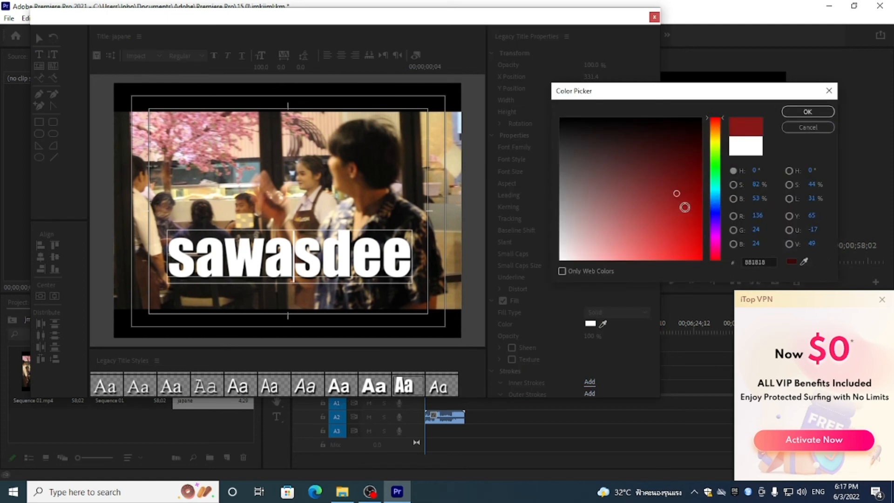
click(807, 112)
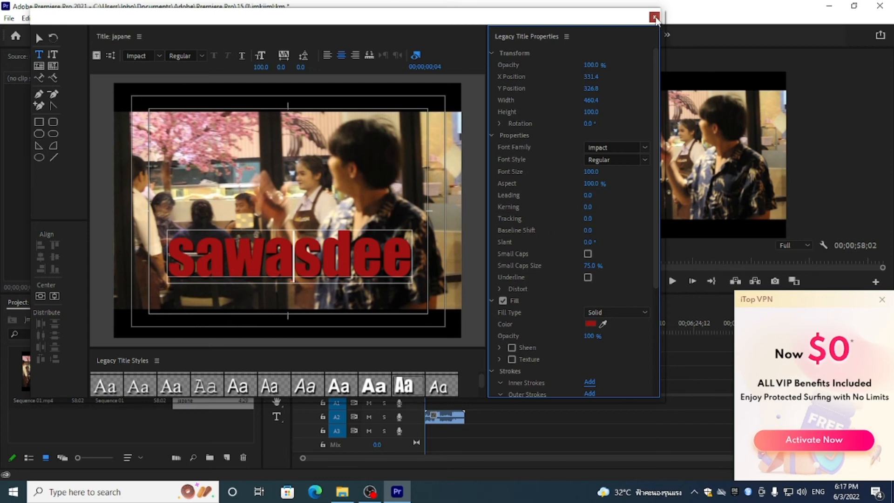
click(655, 18)
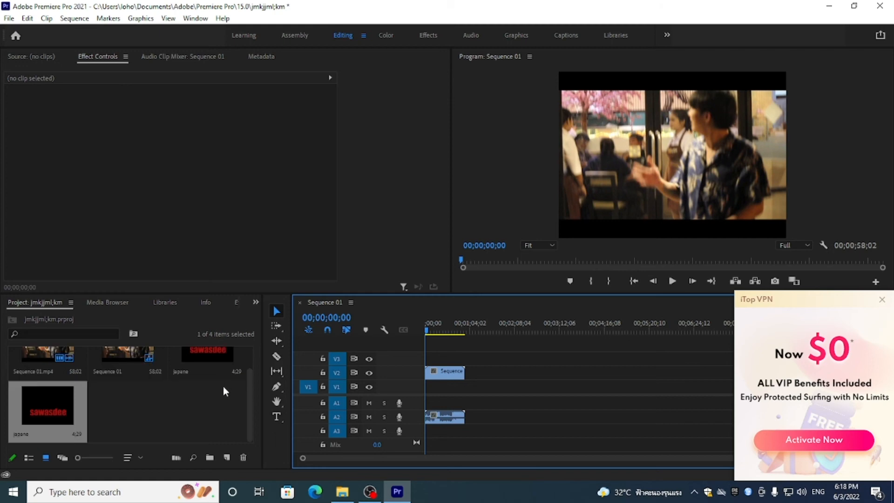
Place the japane title on track V3 at the sequence start and extend it to the end of the video clip.
click(203, 379)
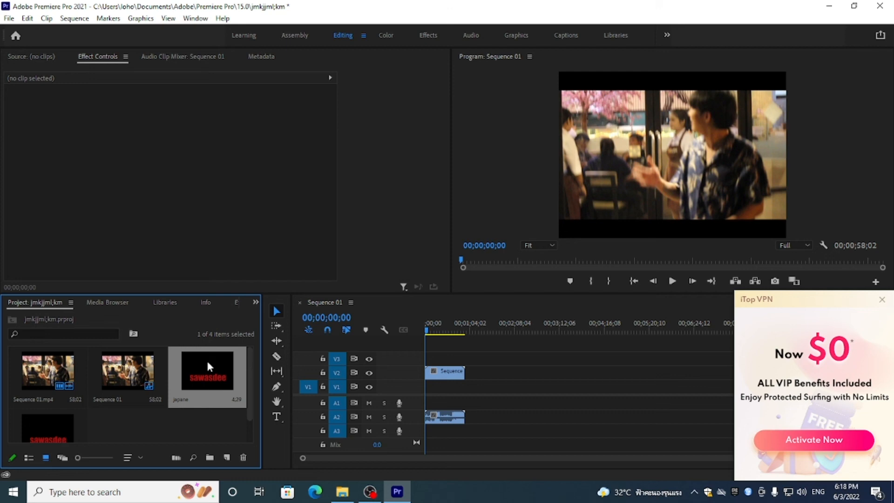
drag(207, 362, 428, 358)
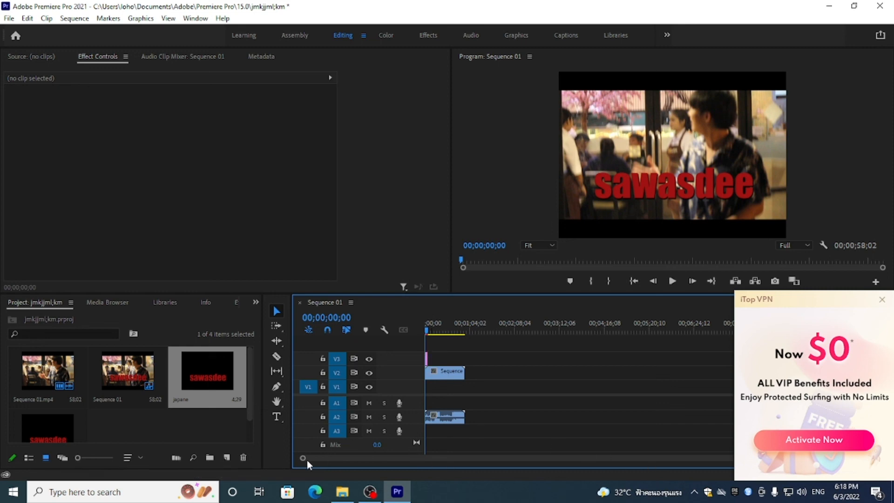
drag(303, 458, 395, 456)
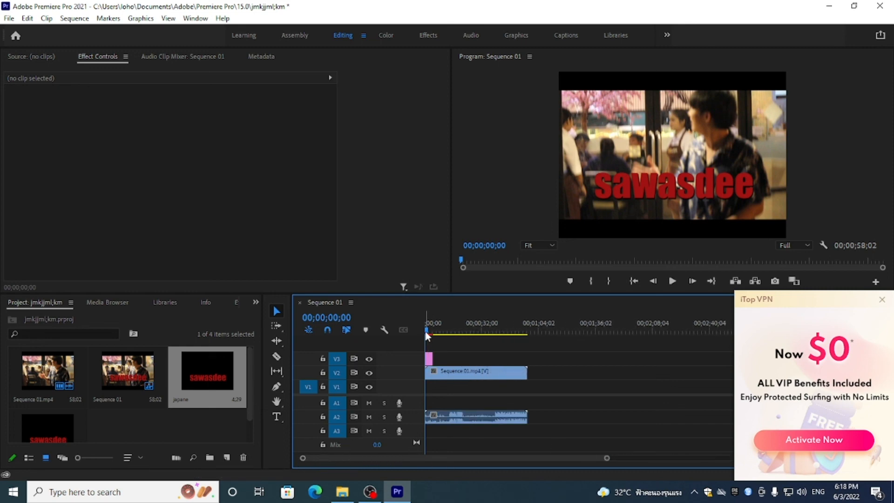
mouse_move(426, 329)
mouse_down()
mouse_move(435, 332)
mouse_move(421, 329)
mouse_up()
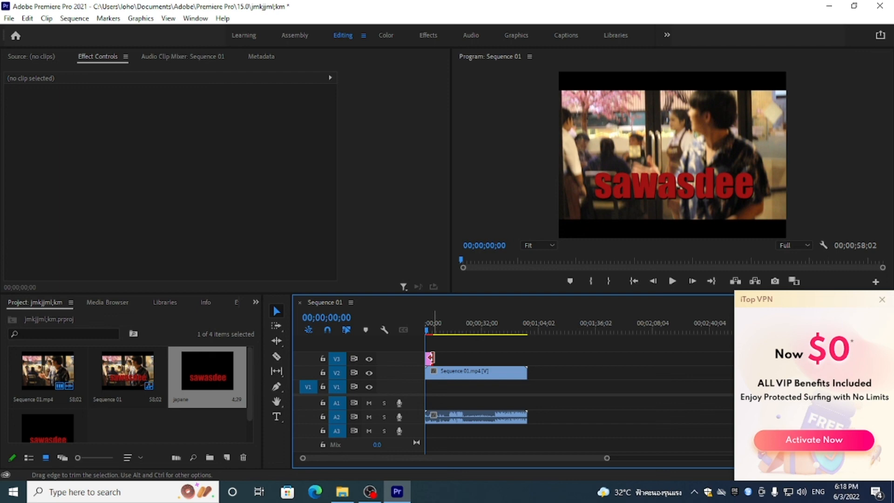
drag(432, 357, 528, 360)
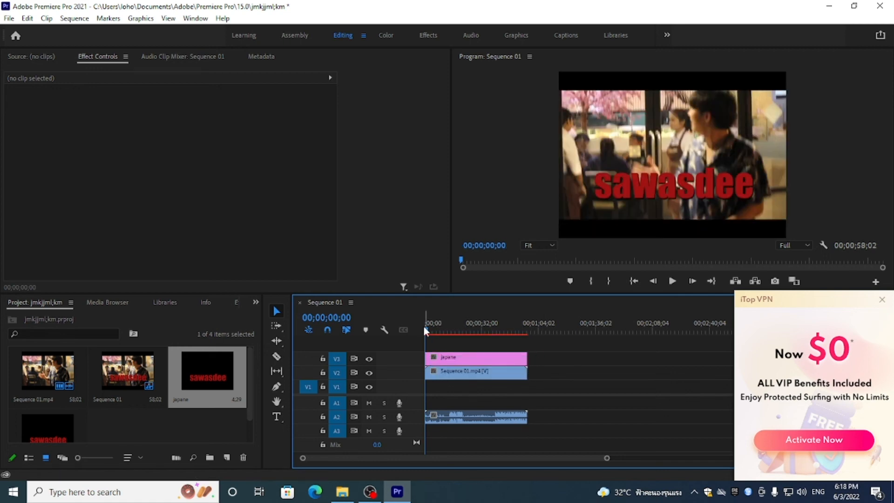
drag(427, 329, 395, 333)
click(653, 186)
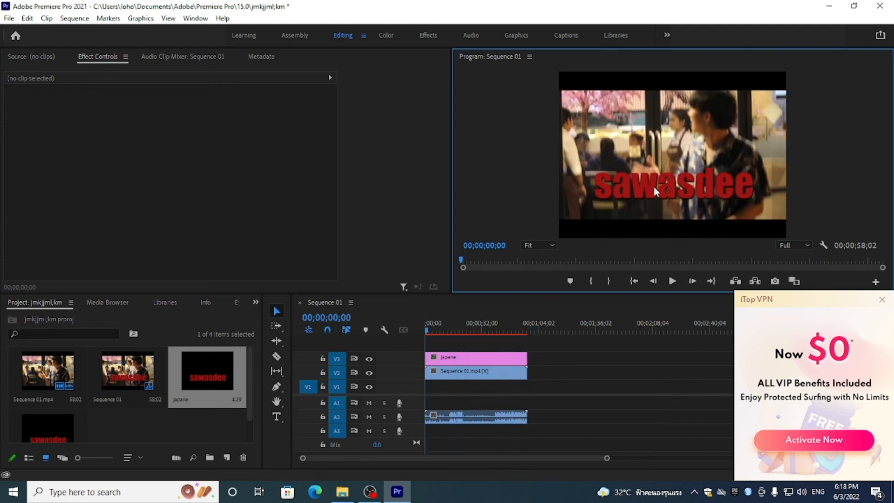